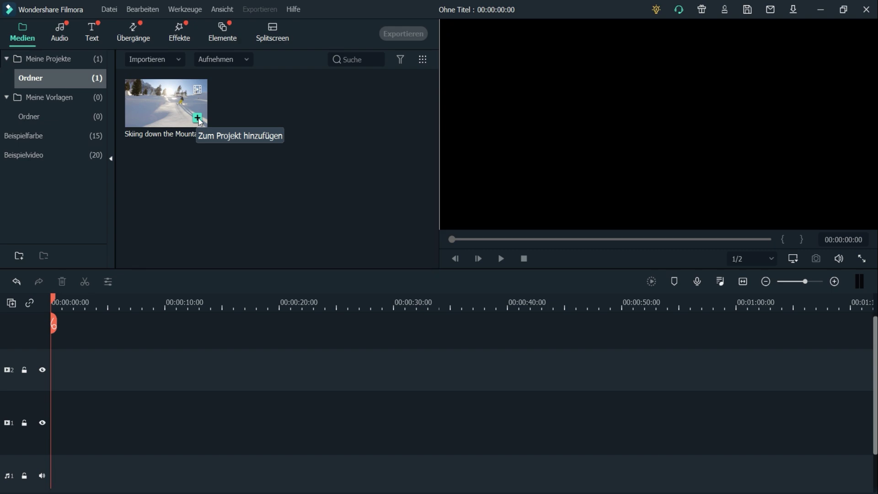
# Step: Add the Skiing down the Mountain clip to track 1, keeping 1920 x 1080 25fps, and stack a copy on track 2 at the timeline start
pyautogui.click(198, 118)
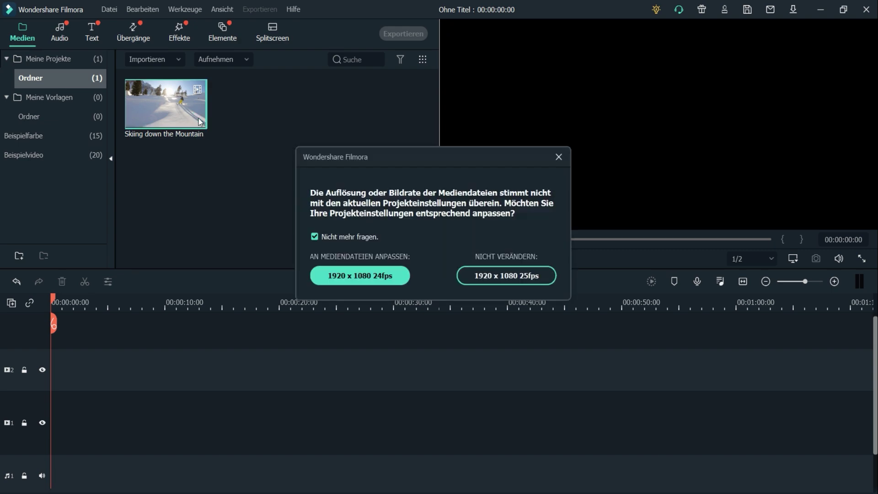
pyautogui.click(493, 276)
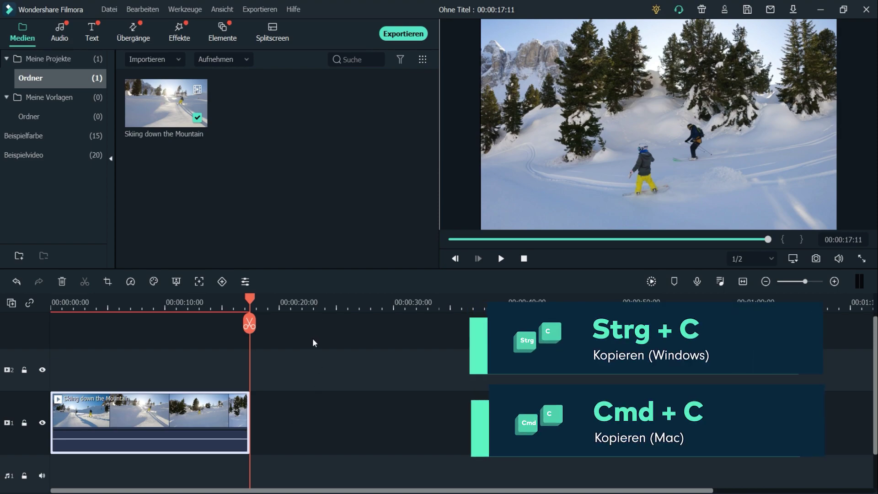
pyautogui.hotkey('ctrl', 'v')
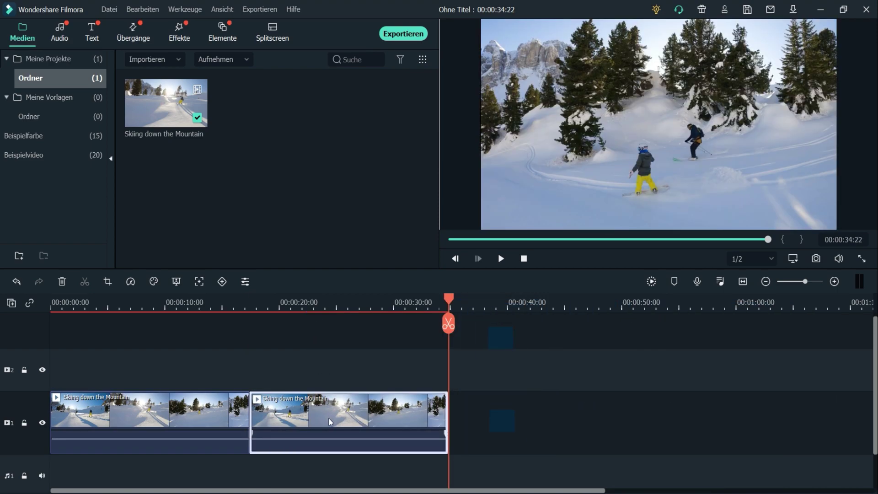
pyautogui.moveTo(329, 419); pyautogui.dragTo(95, 346)
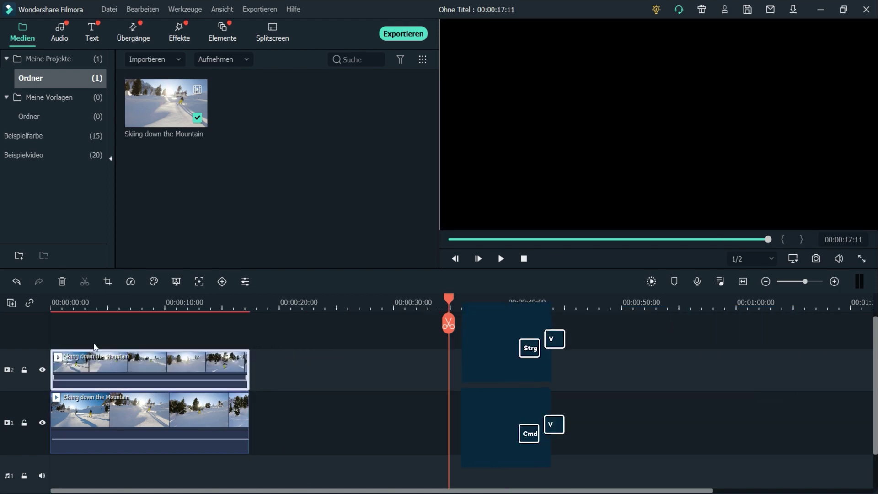
pyautogui.moveTo(70, 303); pyautogui.dragTo(51, 304)
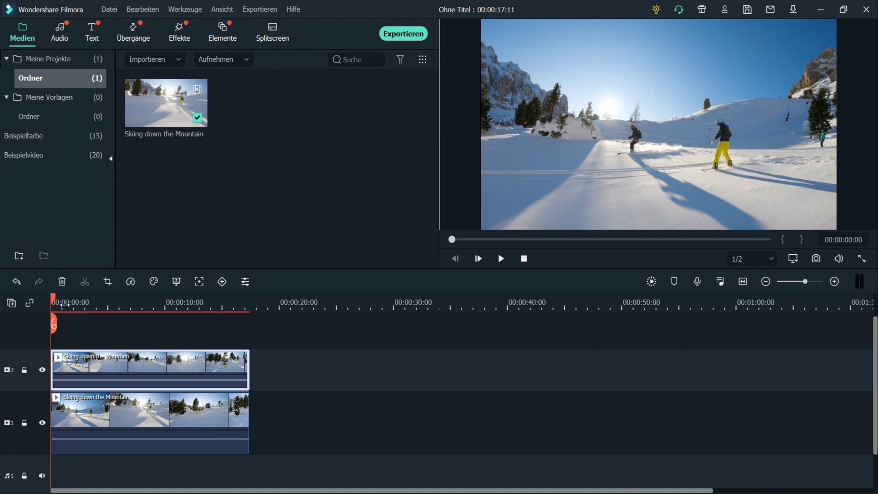
# Step: Hide track 2 and motion-track the snowboarder in yellow trousers in the track 1 clip
pyautogui.click(348, 363)
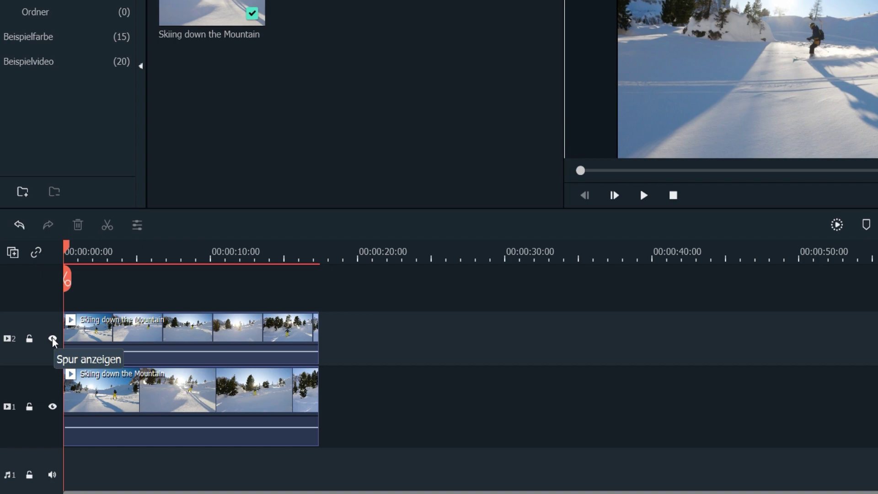
pyautogui.click(52, 339)
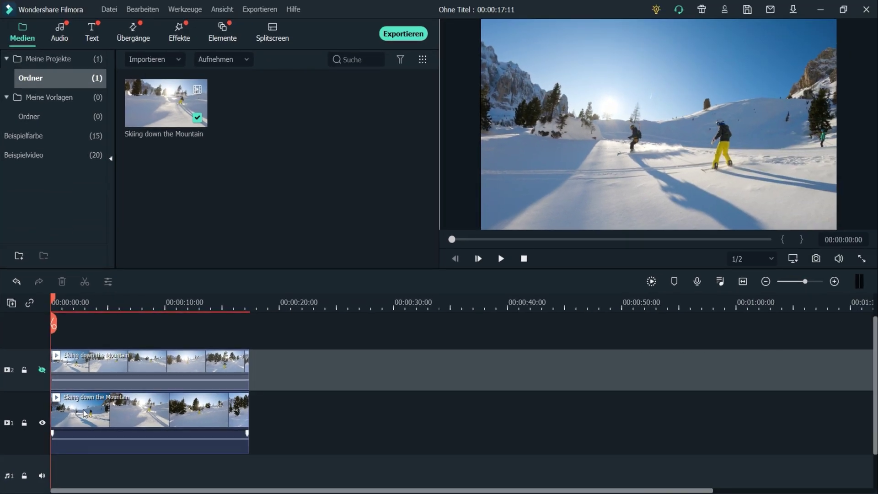
pyautogui.doubleClick(84, 413)
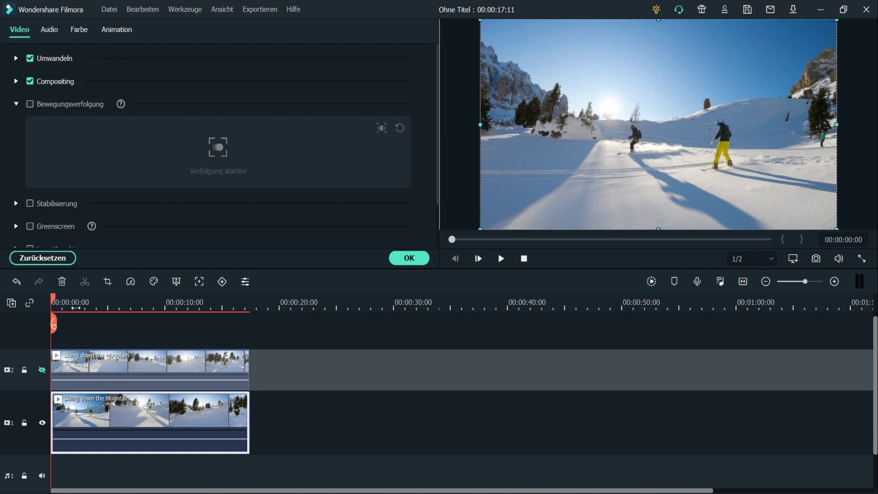
pyautogui.click(30, 104)
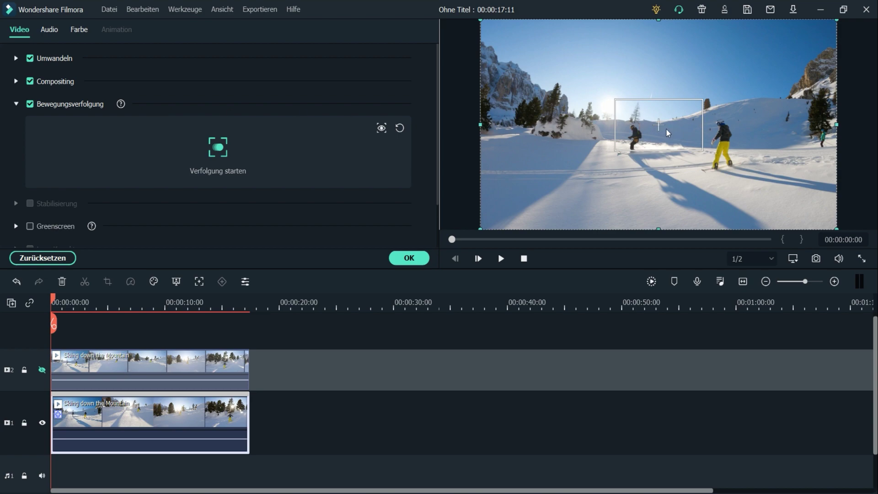
pyautogui.moveTo(659, 124); pyautogui.dragTo(729, 135)
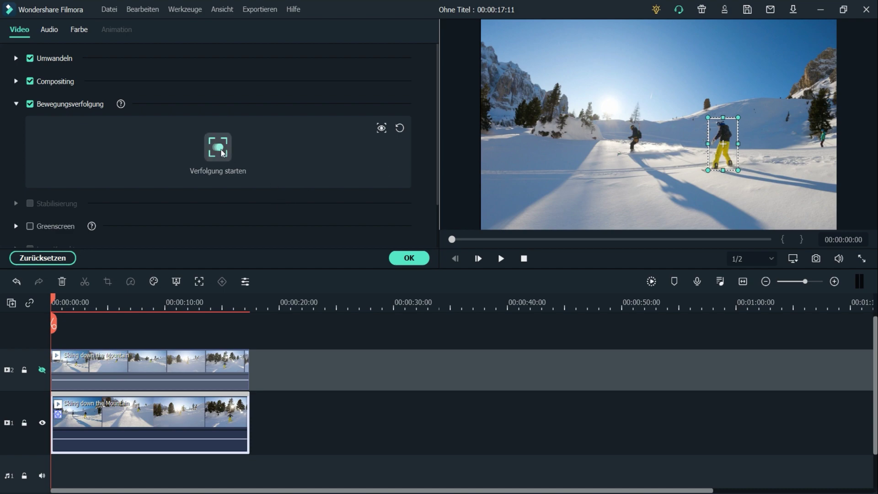
pyautogui.click(226, 165)
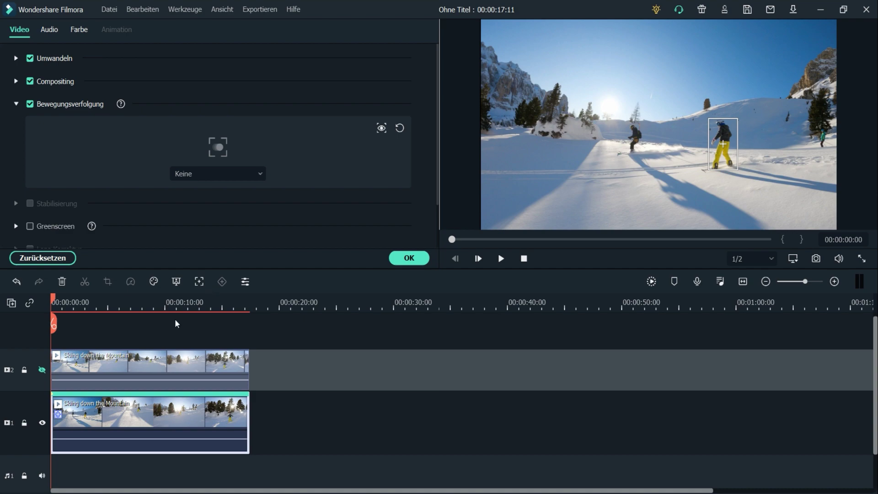
# Step: Show track 2 again and motion-track the dark-clothed skier near the middle of the picture in the track 2 clip
pyautogui.click(117, 364)
pyautogui.click(41, 371)
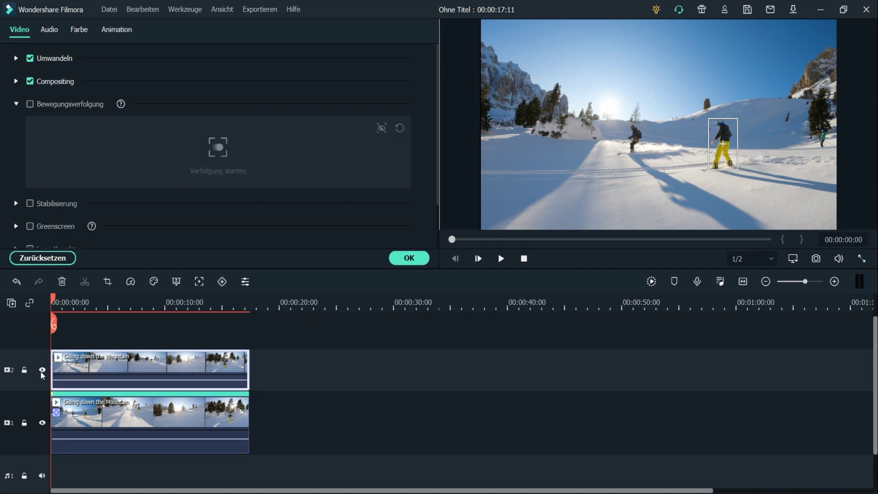
pyautogui.click(106, 364)
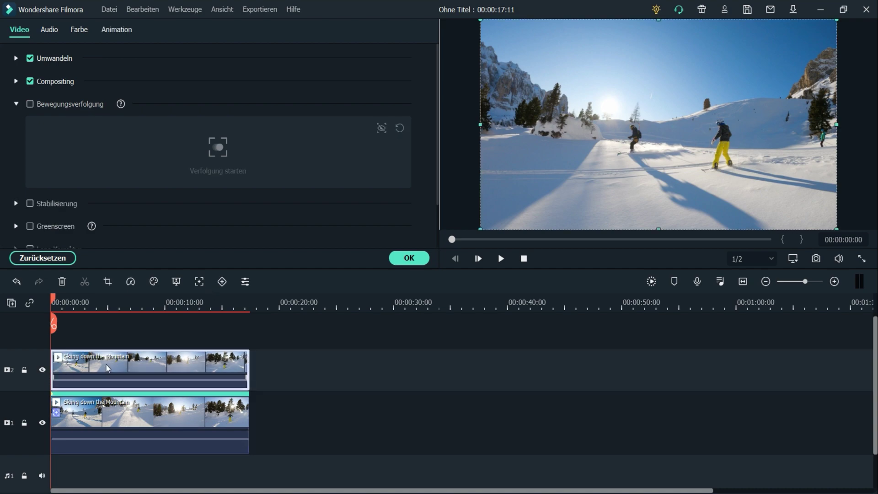
pyautogui.click(30, 104)
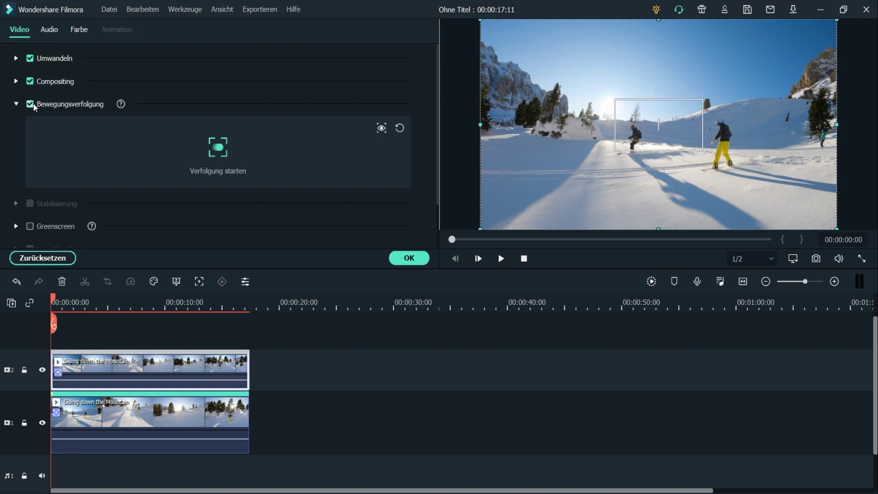
pyautogui.click(661, 125)
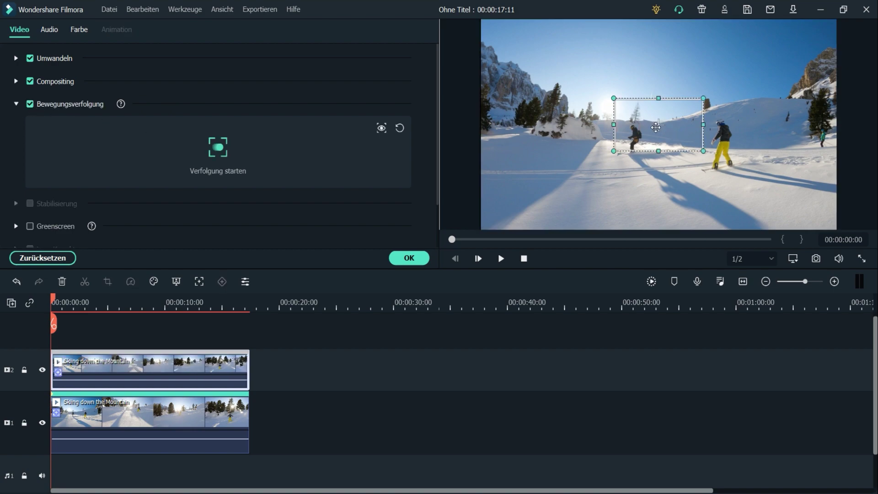
pyautogui.moveTo(657, 127); pyautogui.dragTo(634, 137)
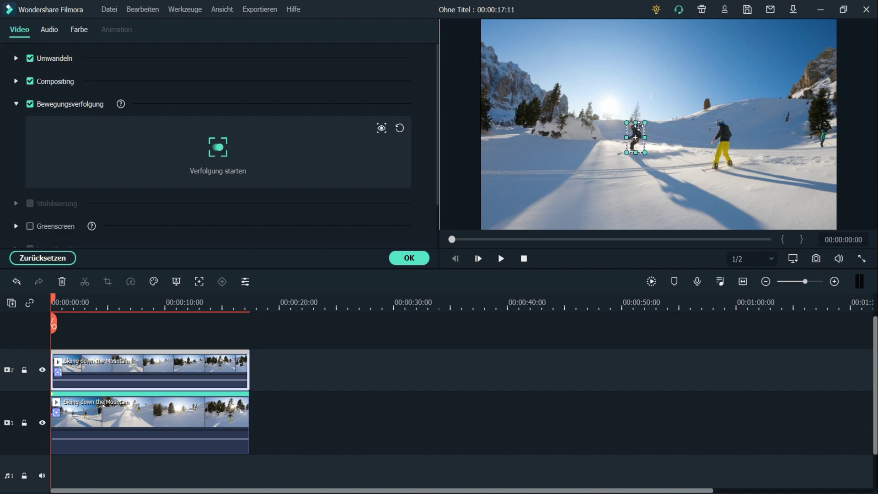
pyautogui.click(218, 156)
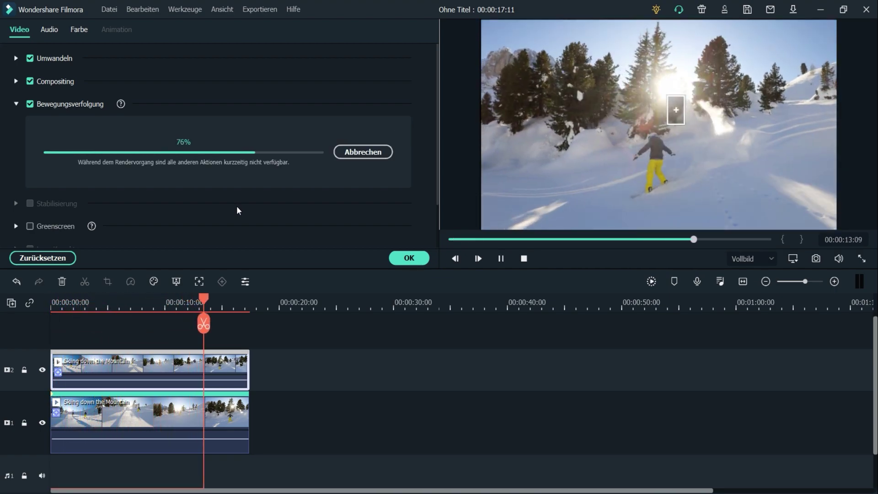
pyautogui.click(409, 257)
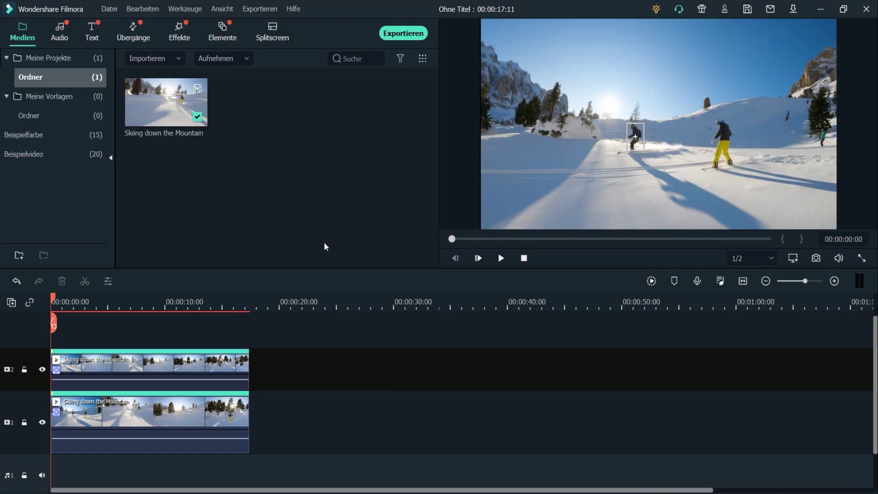
# Step: Hide track 2 and place the Eckige Rechtecke title on track 3 starting at about 00:00:03:08
pyautogui.click(42, 369)
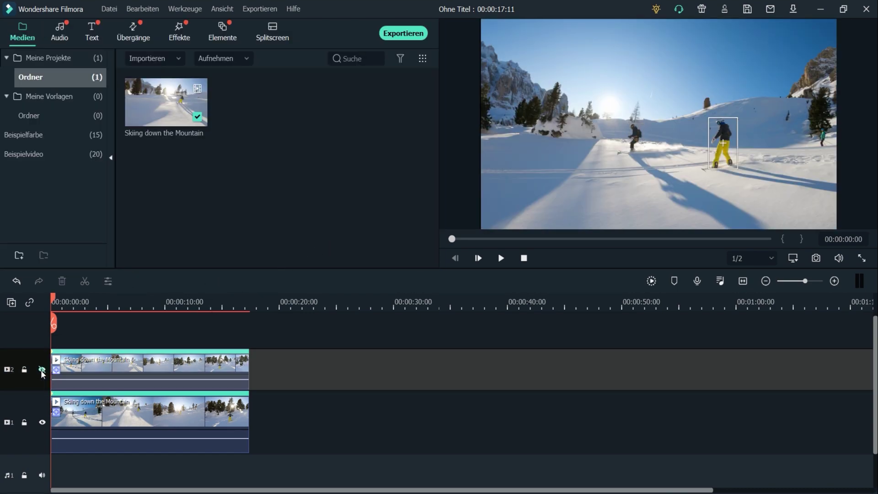
pyautogui.click(122, 419)
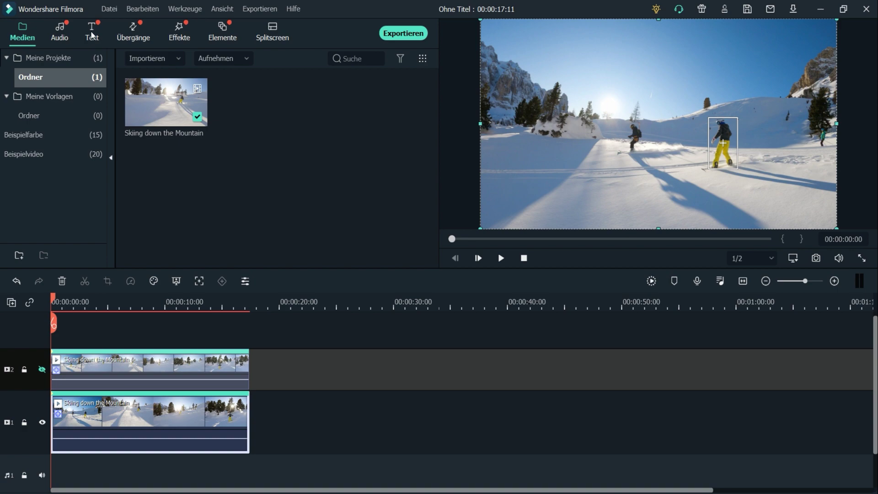
pyautogui.click(91, 34)
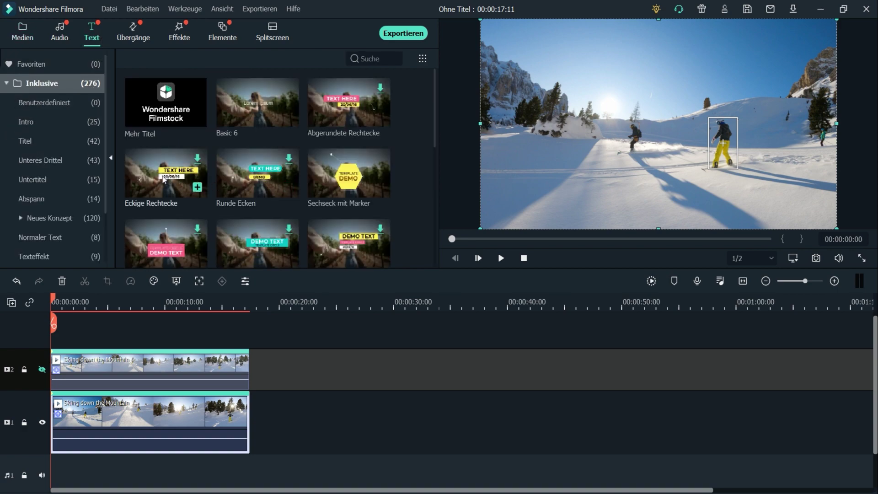
pyautogui.moveTo(162, 173); pyautogui.dragTo(88, 340)
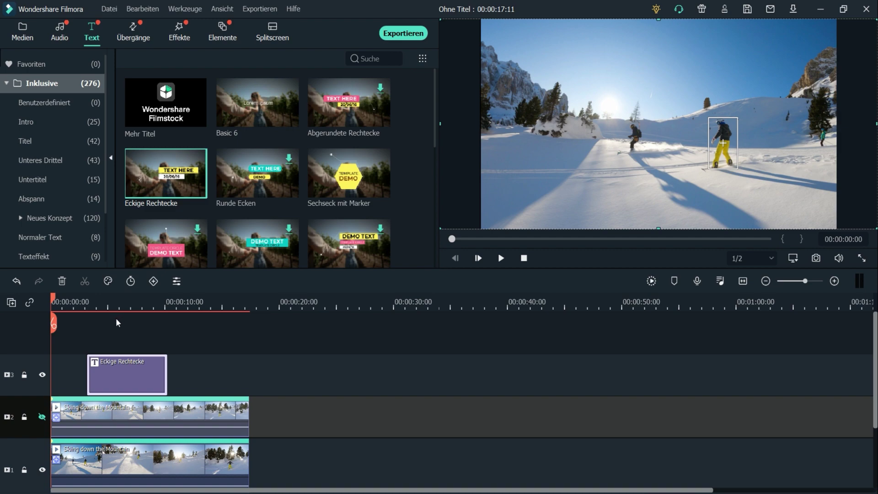
pyautogui.click(89, 307)
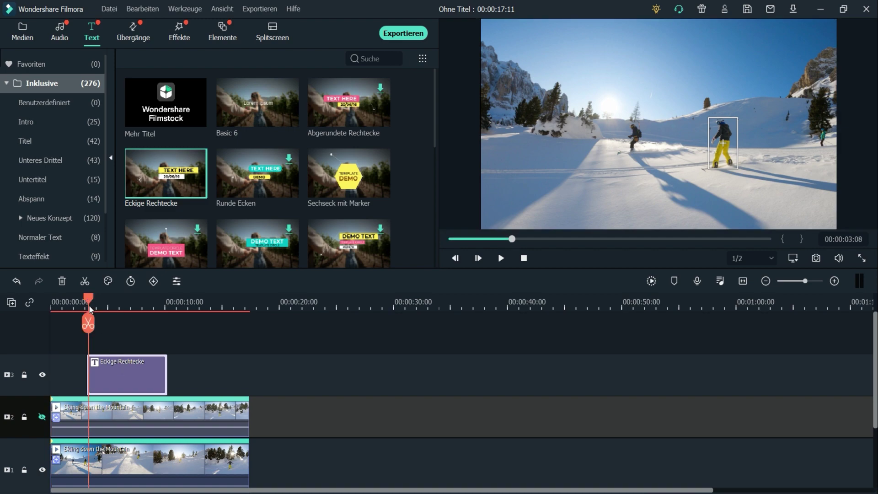
# Step: Replace the main line of the Eckige Rechtecke title with the snowboarder's name
pyautogui.doubleClick(111, 370)
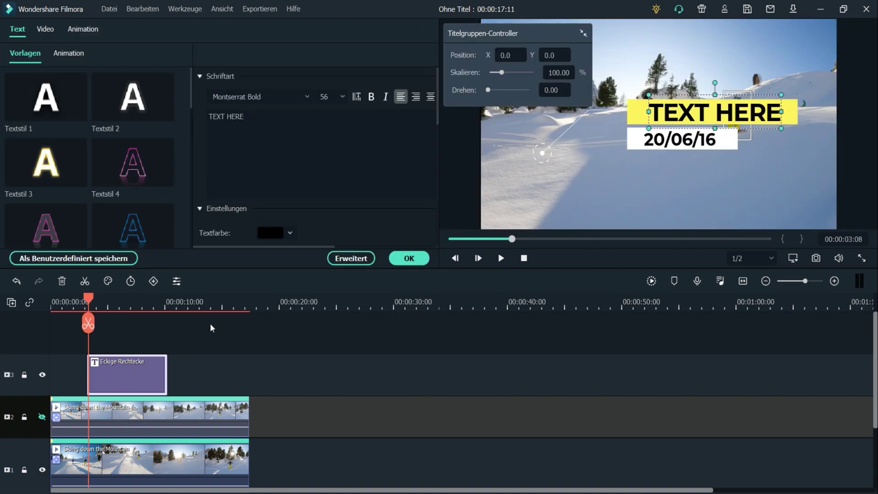
pyautogui.doubleClick(678, 114)
pyautogui.moveTo(657, 112); pyautogui.dragTo(804, 113)
pyautogui.write('A')
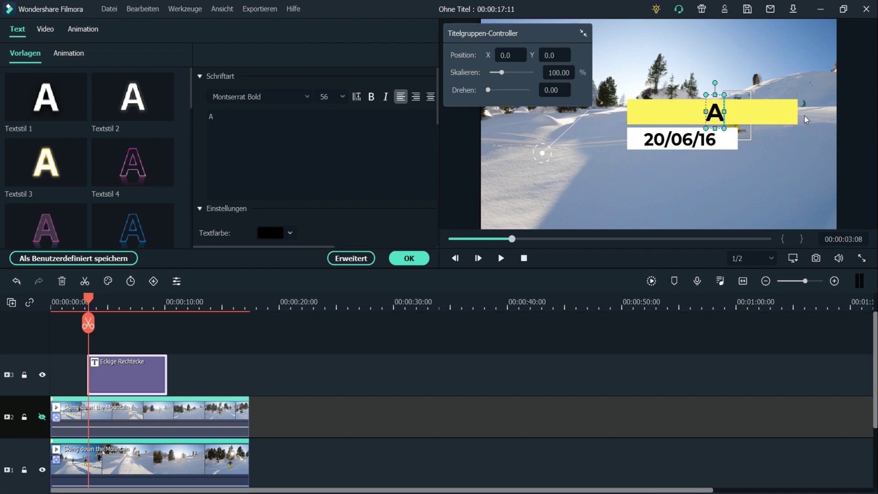
pyautogui.write('lex K.')
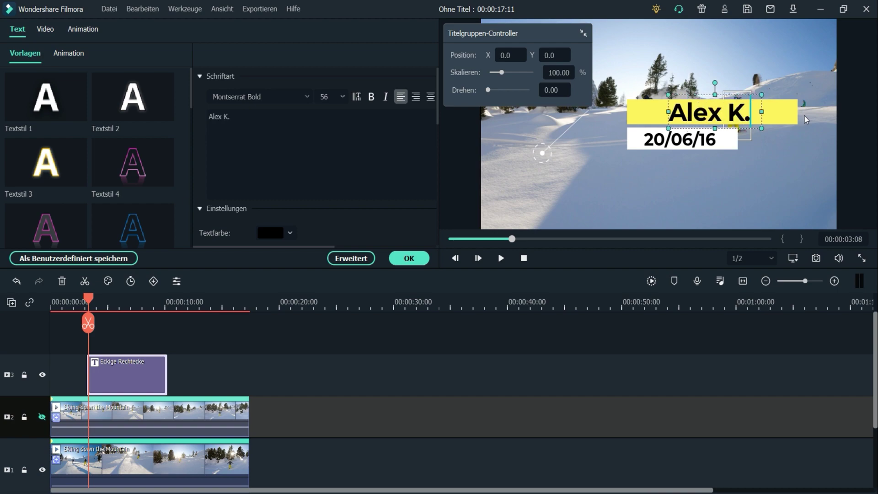
# Step: Change the title's second line to "Snowboarder", narrow it to fit the white box, and apply the text edits
pyautogui.click(705, 140)
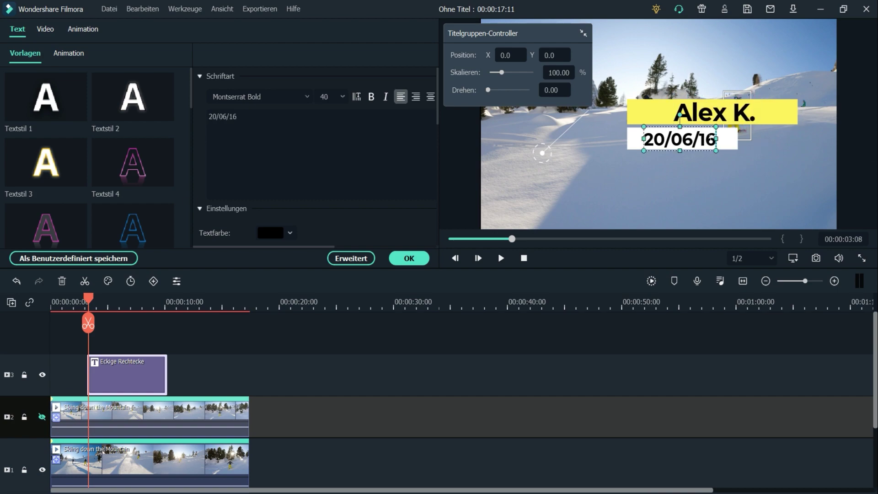
pyautogui.moveTo(716, 140); pyautogui.dragTo(591, 134)
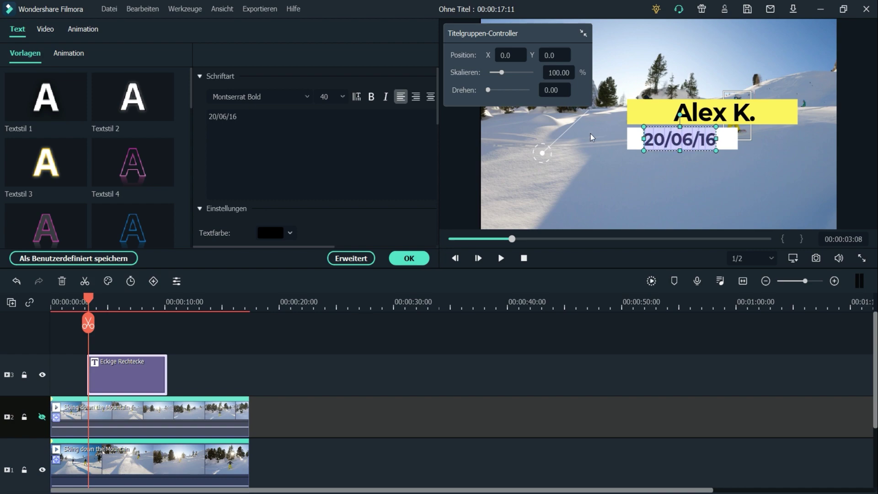
pyautogui.write('Snowboarder')
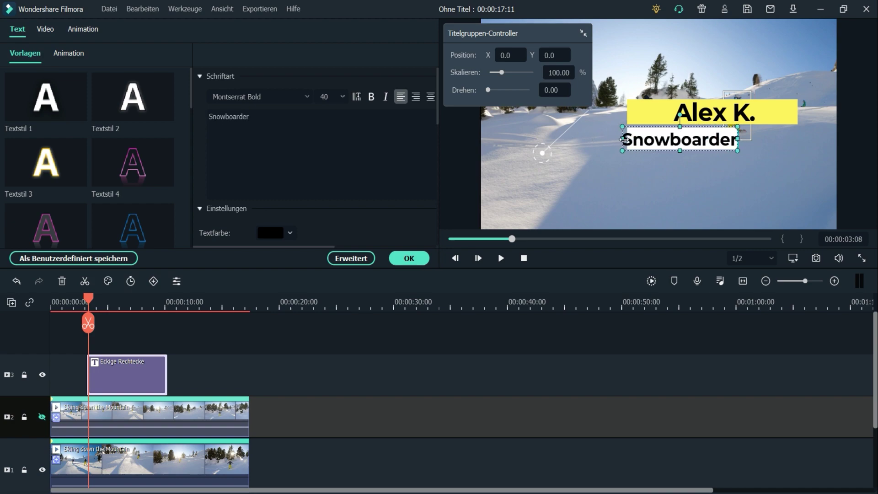
pyautogui.moveTo(623, 139); pyautogui.dragTo(632, 139)
pyautogui.click(410, 257)
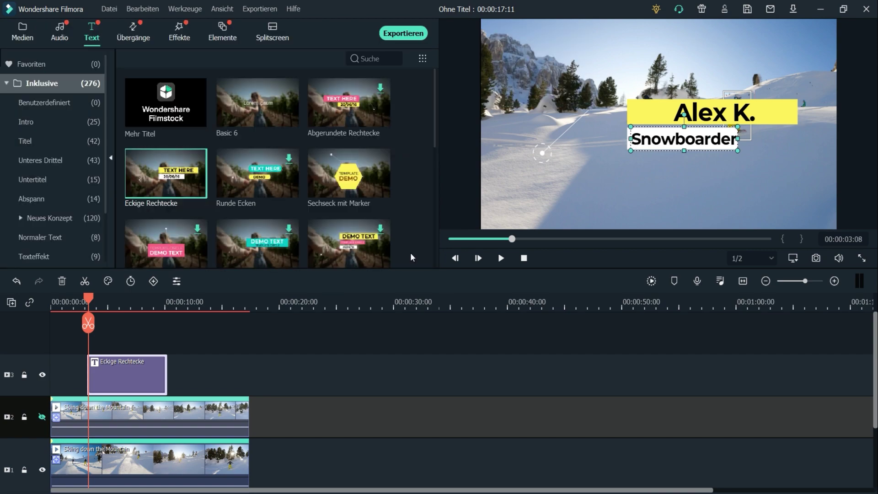
# Step: Move and shrink the title's box graphic to the upper right of the tracked snowboarder, and fit the name text onto the yellow box
pyautogui.click(775, 109)
pyautogui.moveTo(776, 109); pyautogui.dragTo(831, 103)
pyautogui.moveTo(591, 127); pyautogui.dragTo(736, 90)
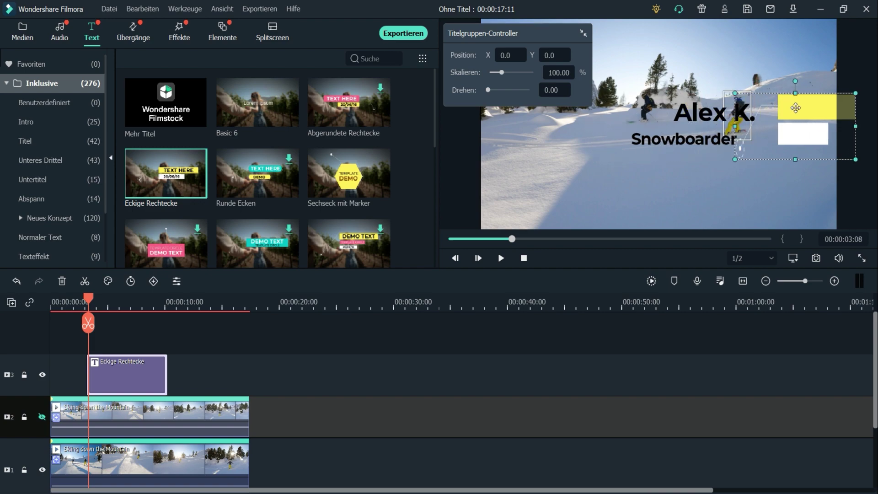
pyautogui.moveTo(795, 104); pyautogui.dragTo(799, 60)
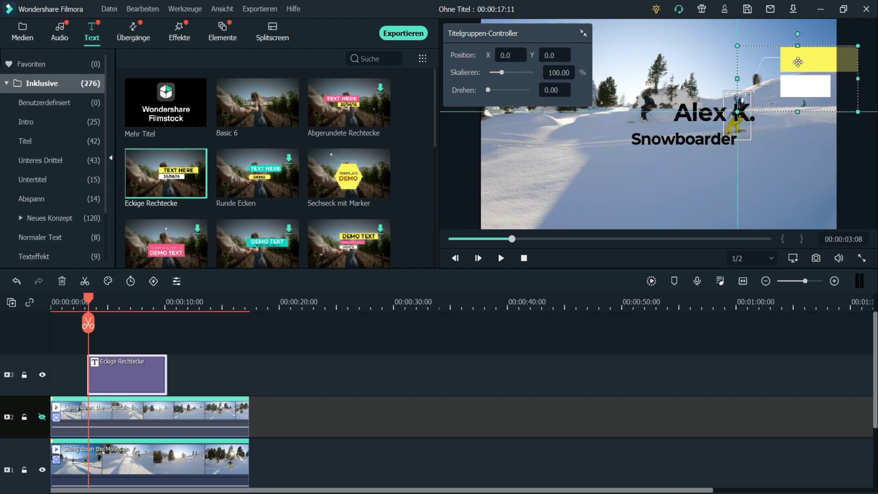
pyautogui.moveTo(858, 79); pyautogui.dragTo(822, 76)
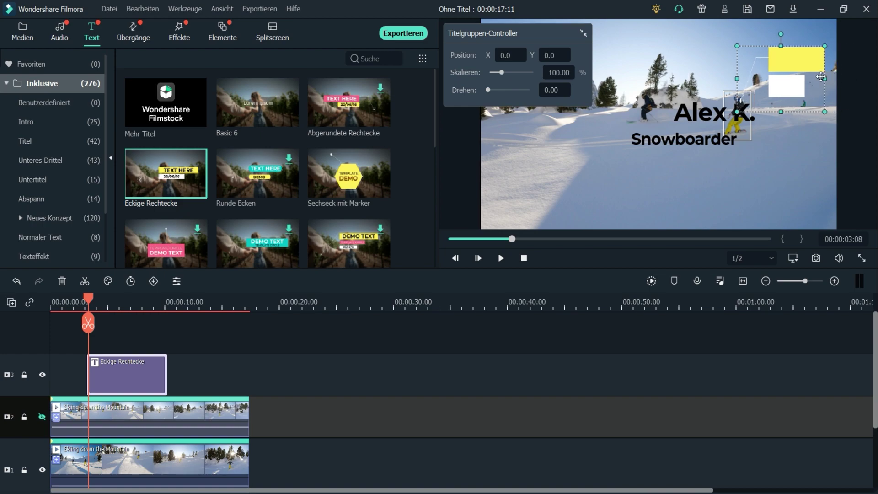
pyautogui.moveTo(782, 112); pyautogui.dragTo(794, 81)
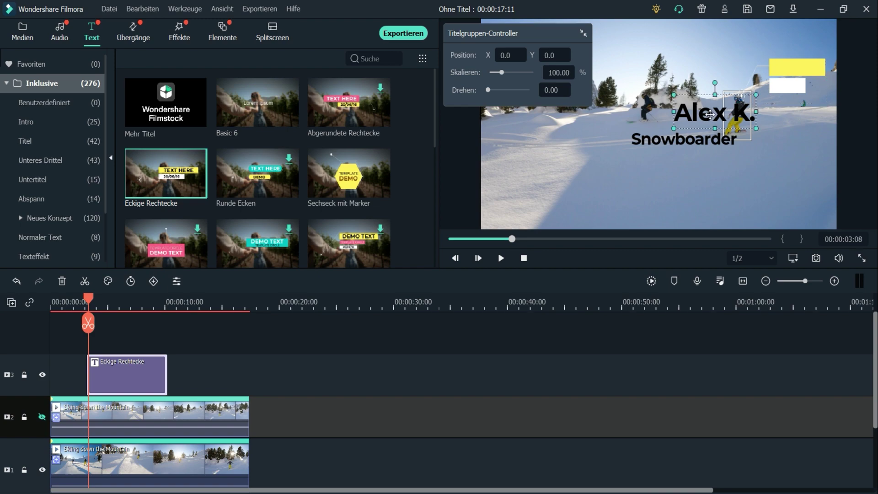
pyautogui.moveTo(712, 114); pyautogui.dragTo(770, 66)
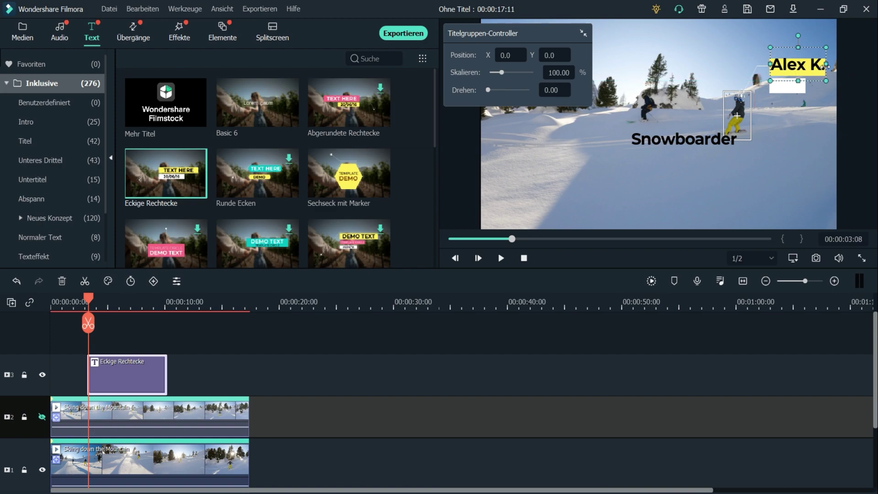
# Step: Fit the name text onto the yellow box, and shrink and move the "Snowboarder" text into the white box below it
pyautogui.moveTo(814, 67)
pyautogui.mouseDown()
pyautogui.moveTo(804, 70)
pyautogui.moveTo(805, 59)
pyautogui.mouseUp()
pyautogui.moveTo(632, 139); pyautogui.dragTo(800, 81)
pyautogui.click(811, 73)
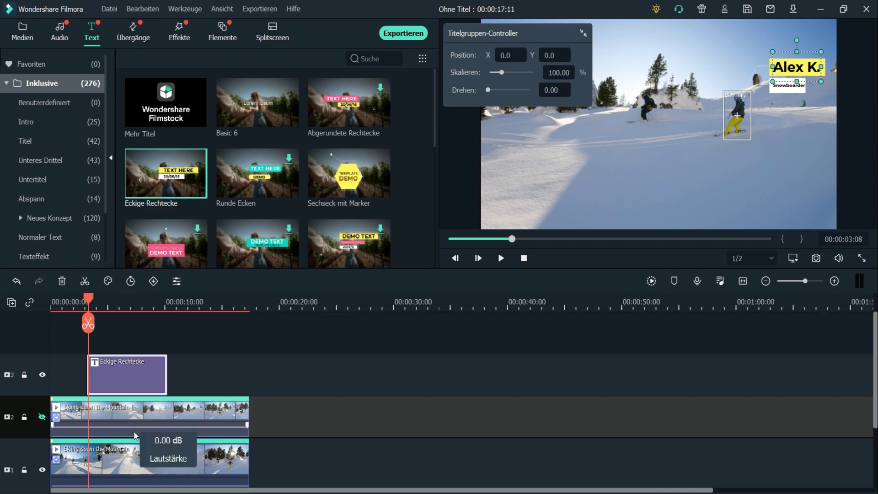
# Step: Attach the Eckige Rechtecke title to the motion tracking of the track 1 clip, and preview it from before the title starts
pyautogui.doubleClick(151, 459)
pyautogui.click(207, 174)
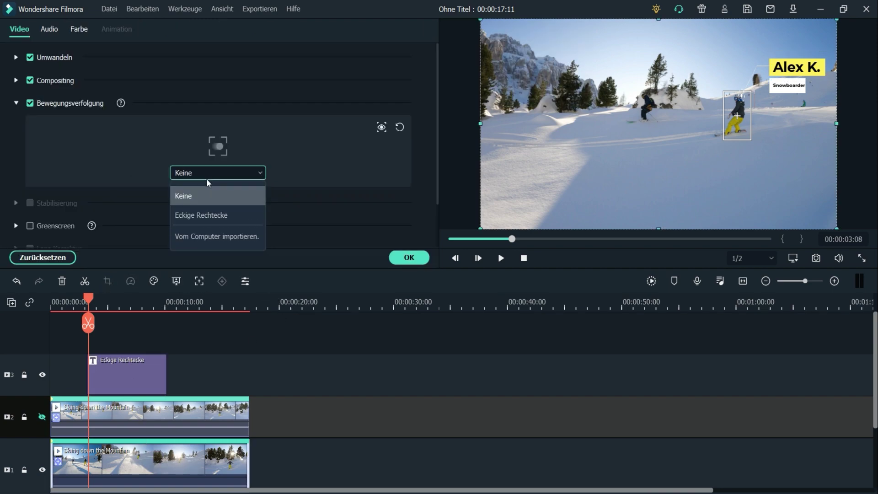
pyautogui.click(204, 216)
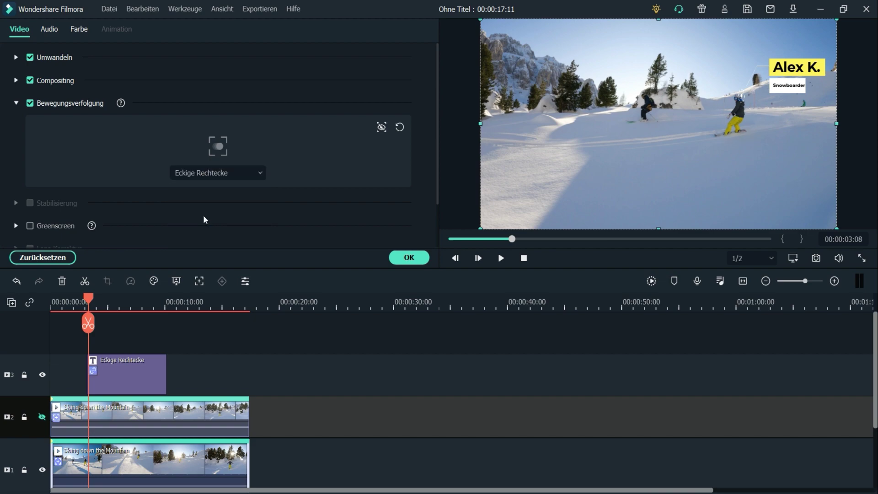
pyautogui.click(417, 261)
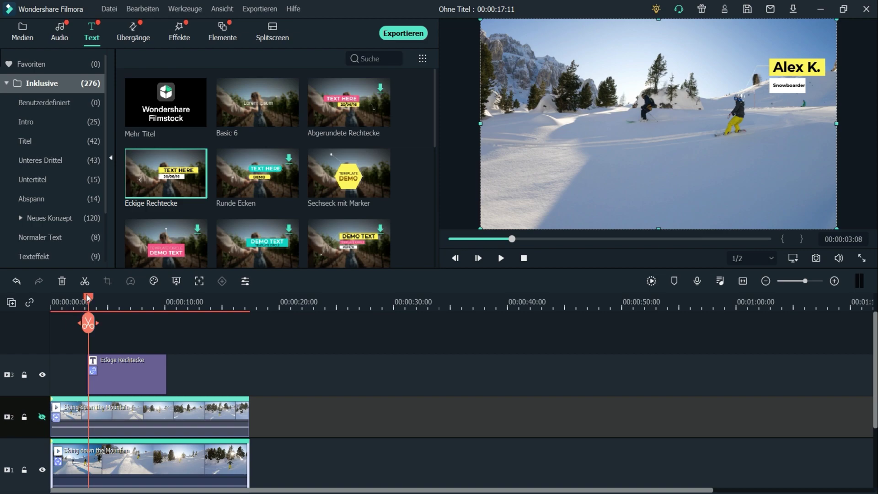
pyautogui.moveTo(87, 296); pyautogui.dragTo(67, 298)
pyautogui.click(501, 258)
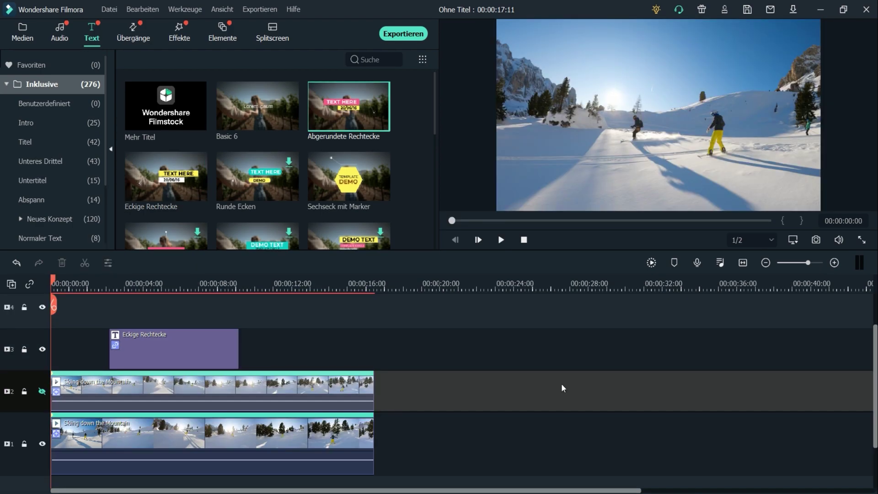
# Step: Place the Abgerundete Rechtecke title at the start of track 4 and replace its main line with the skier's name
pyautogui.moveTo(332, 124)
pyautogui.moveTo(338, 112); pyautogui.dragTo(54, 318)
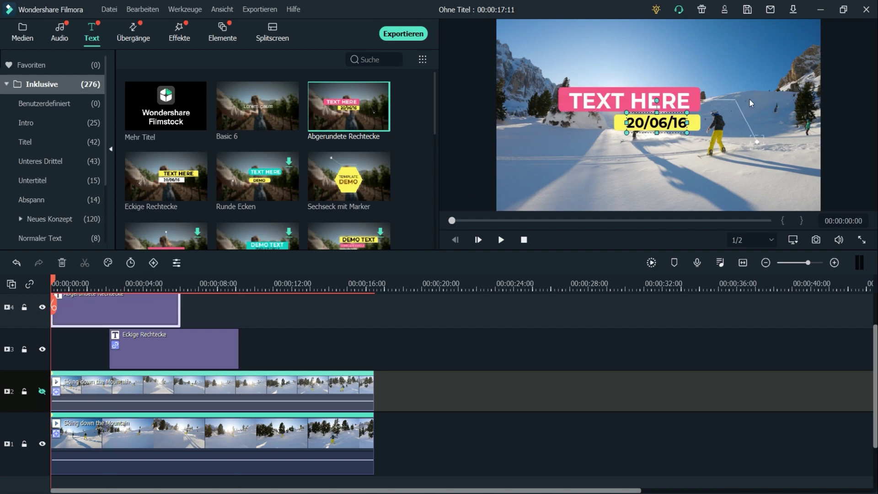
pyautogui.doubleClick(675, 103)
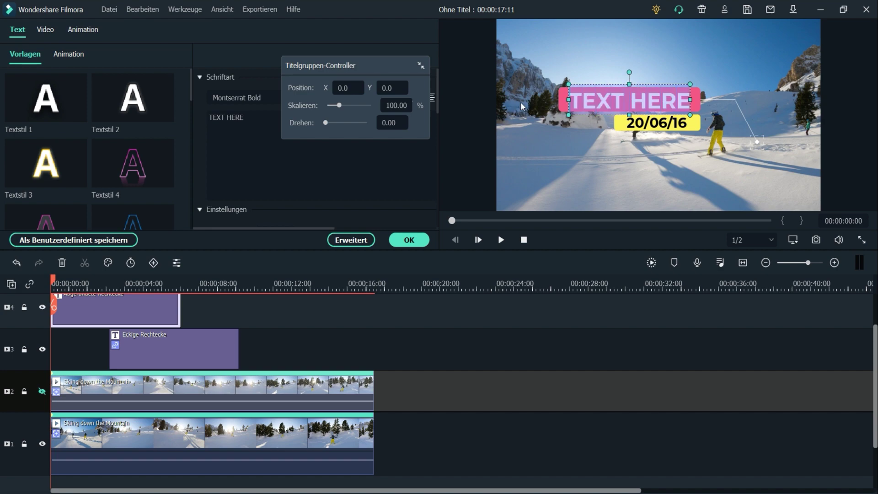
pyautogui.write('A')
pyautogui.press('BackSpace')
pyautogui.write('Dave')
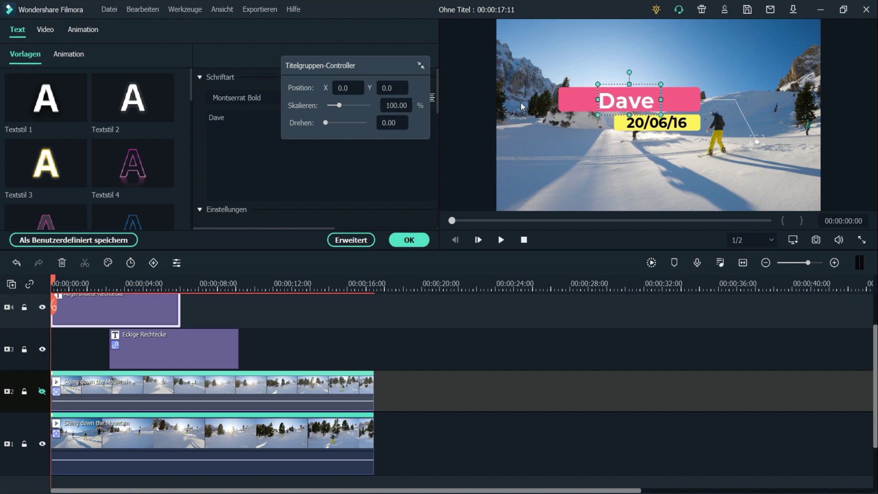
pyautogui.write(' A.')
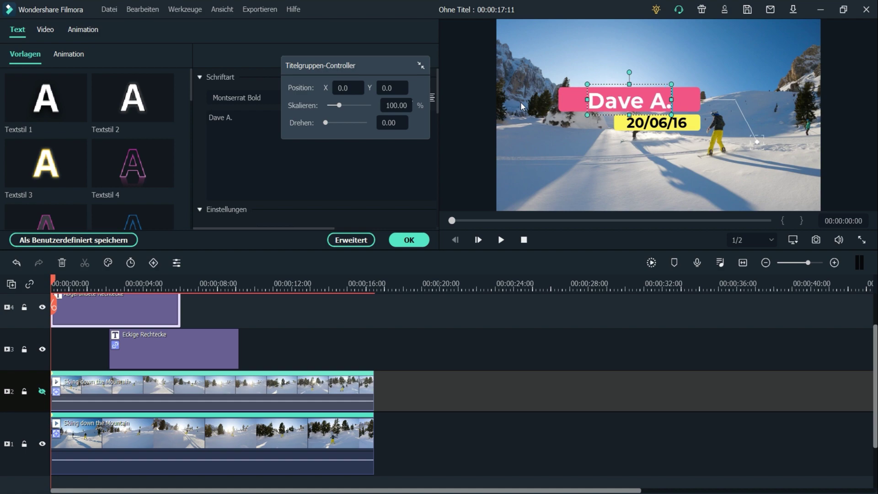
# Step: Change the second line of the Abgerundete Rechtecke title to "Ski"
pyautogui.click(667, 123)
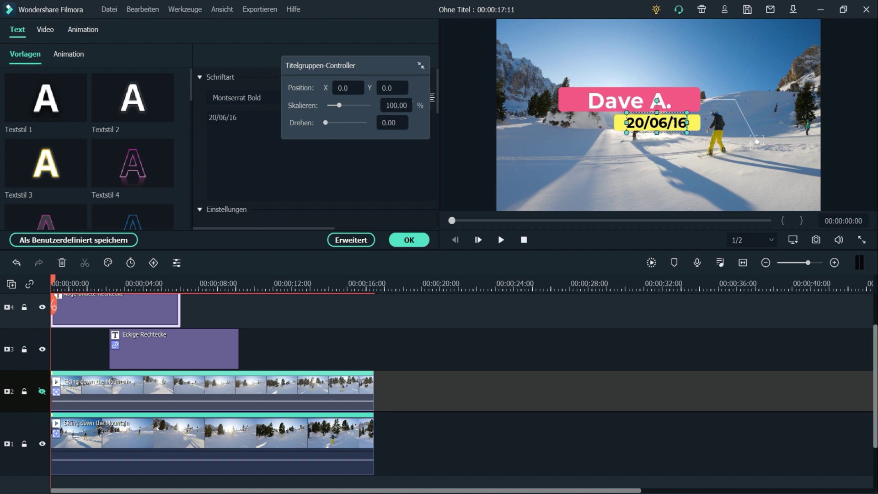
pyautogui.hotkey('ctrl', 'a')
pyautogui.write('Ski')
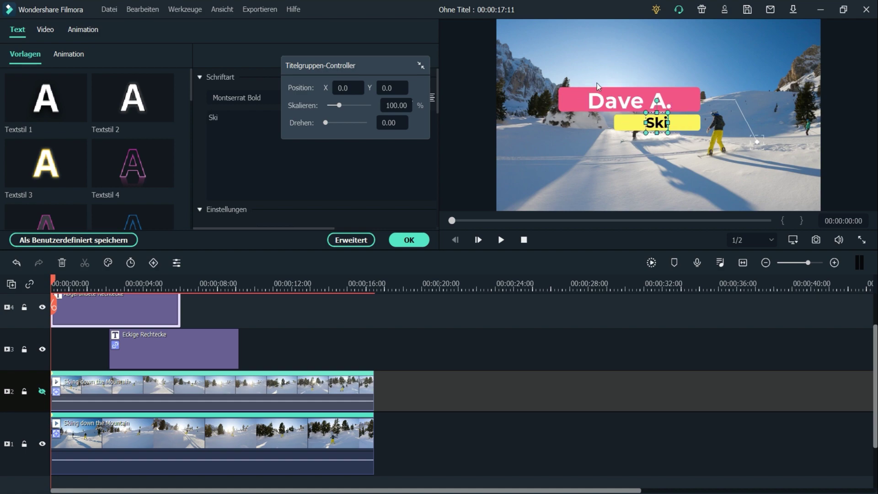
# Step: Move the title's pink and yellow box graphic to the upper left of the farther skier and shrink it
pyautogui.click(681, 113)
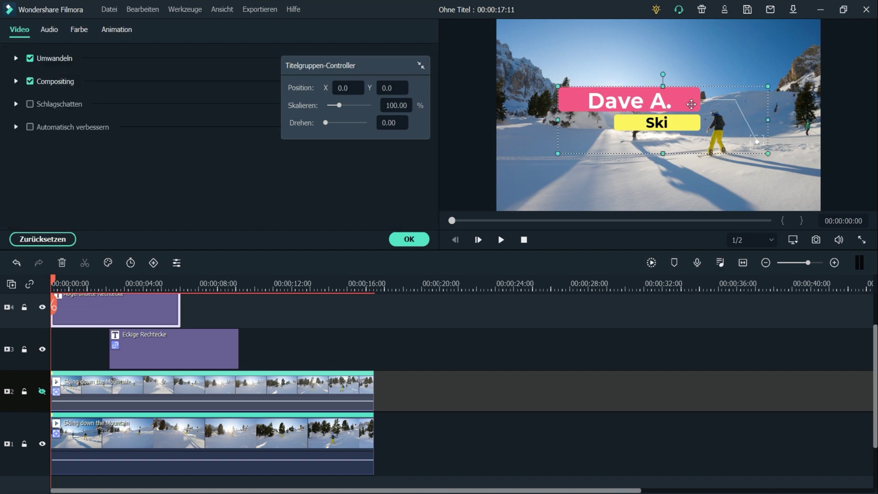
pyautogui.moveTo(691, 104); pyautogui.dragTo(569, 83)
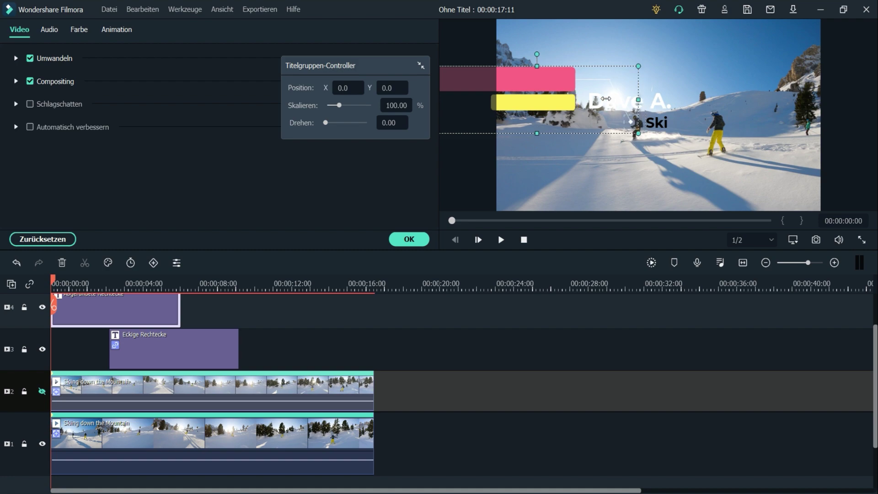
pyautogui.moveTo(646, 99); pyautogui.dragTo(618, 101)
pyautogui.moveTo(587, 66); pyautogui.dragTo(592, 101)
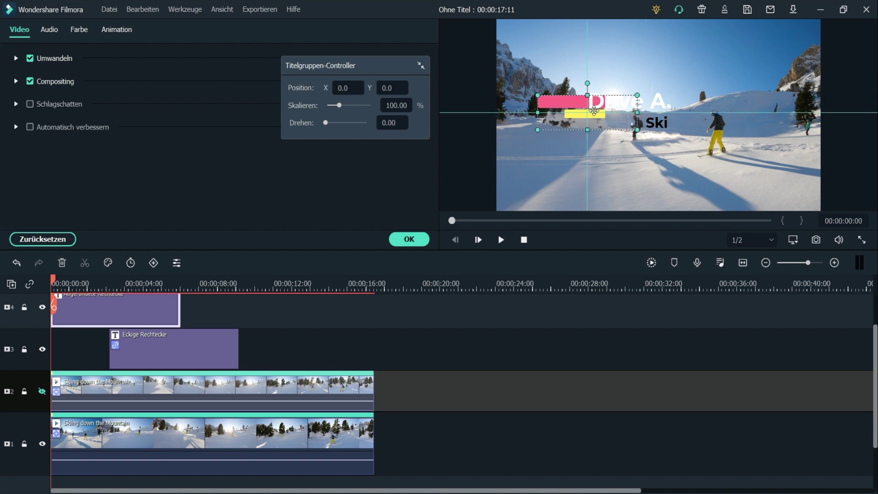
# Step: Shrink and fit the name text onto the pink box and the "Ski" text onto the yellow box
pyautogui.click(575, 92)
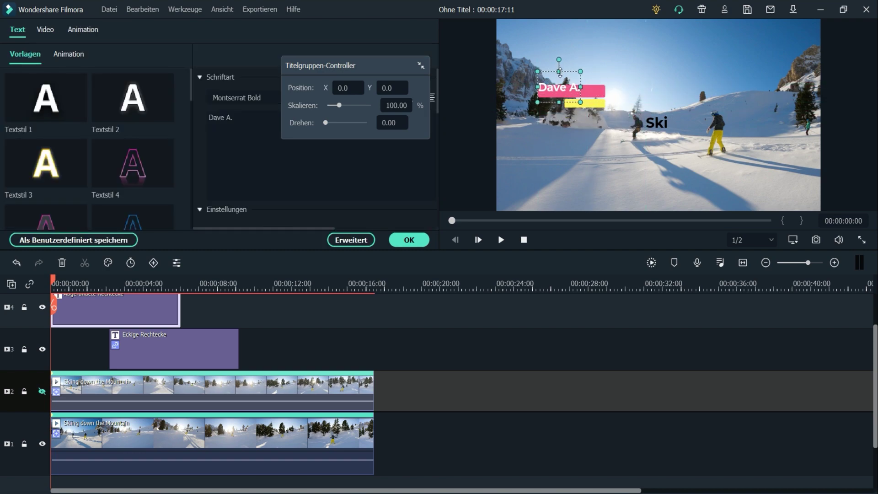
pyautogui.moveTo(574, 91); pyautogui.dragTo(583, 91)
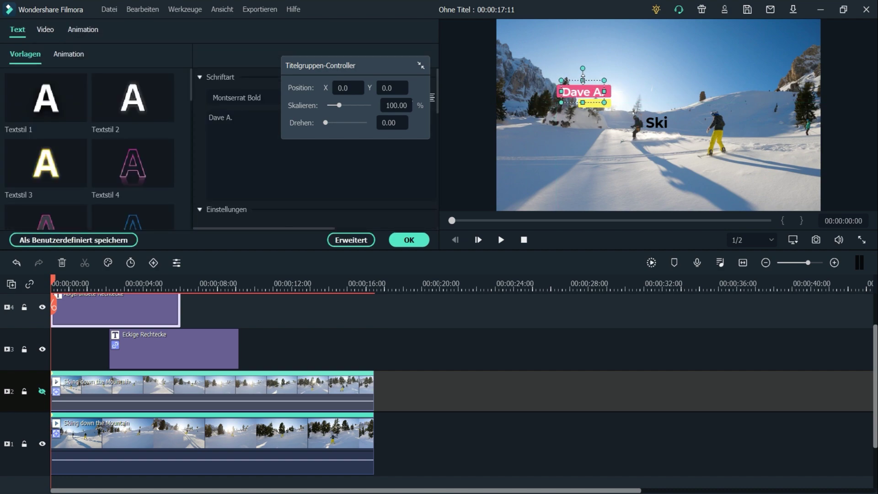
pyautogui.moveTo(642, 118); pyautogui.dragTo(595, 95)
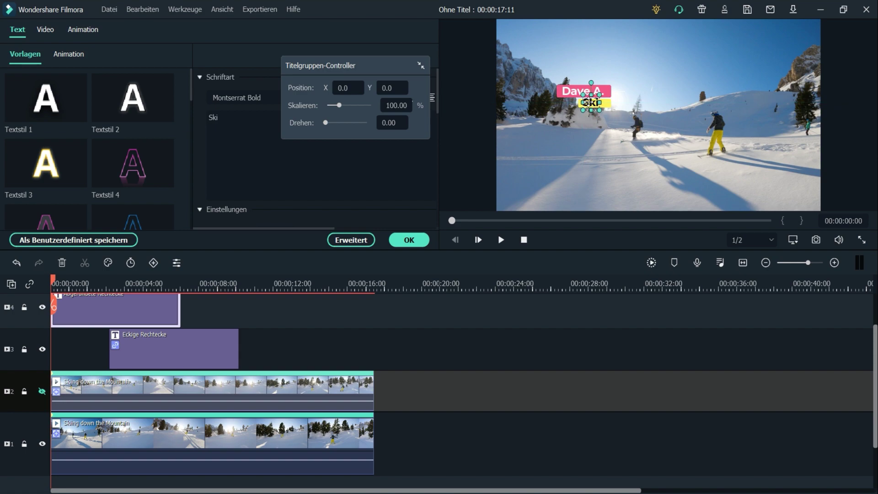
# Step: Attach the Abgerundete Rechtecke title to the motion tracking of the track 2 clip, apply it, and play the video from the start
pyautogui.click(146, 390)
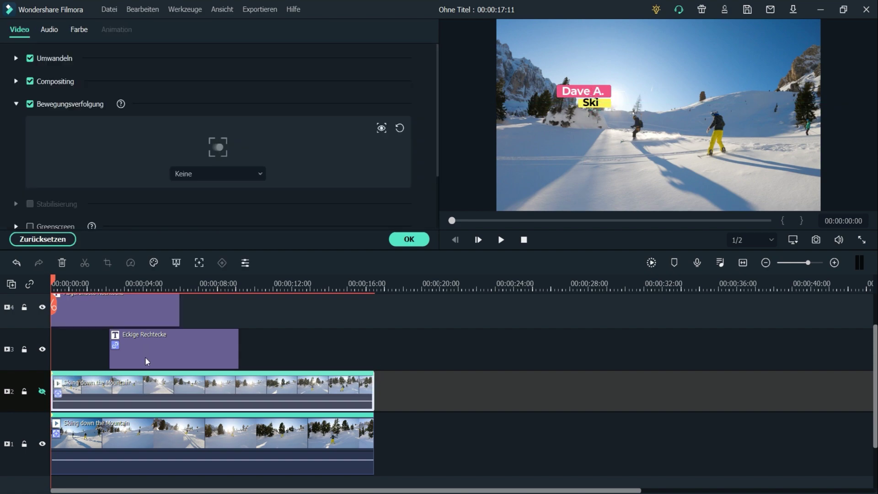
pyautogui.click(232, 178)
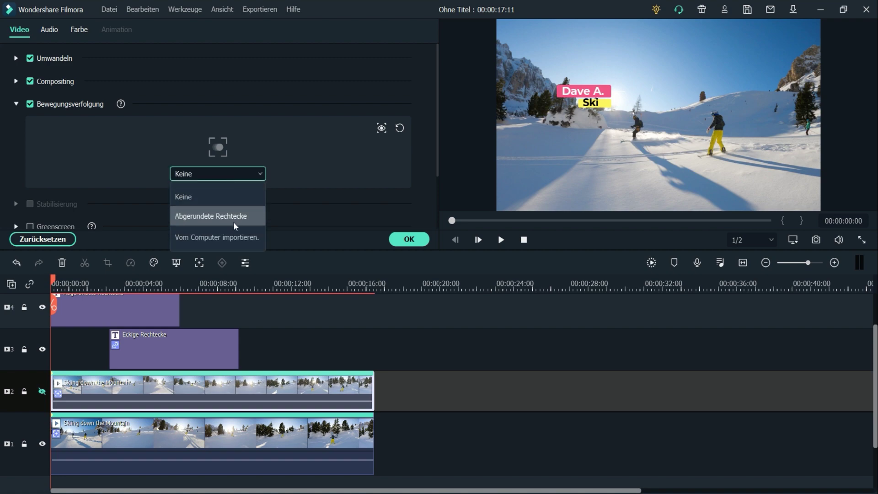
pyautogui.click(235, 217)
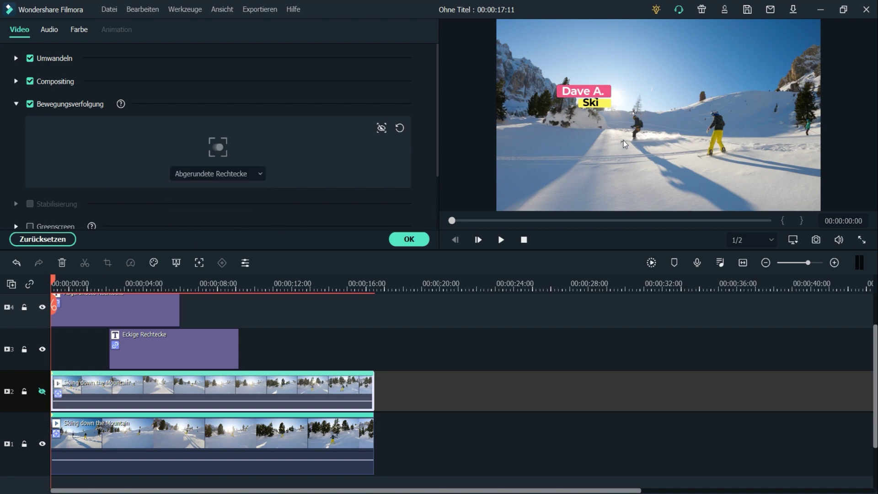
pyautogui.click(112, 322)
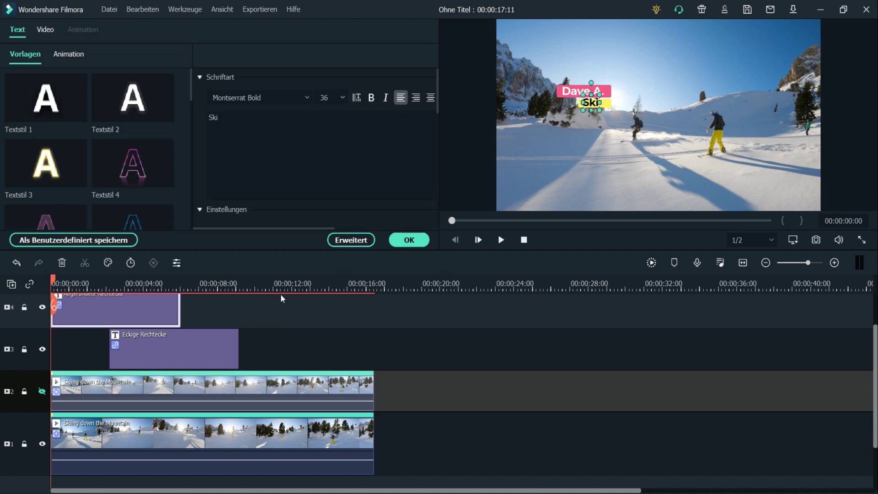
pyautogui.click(410, 242)
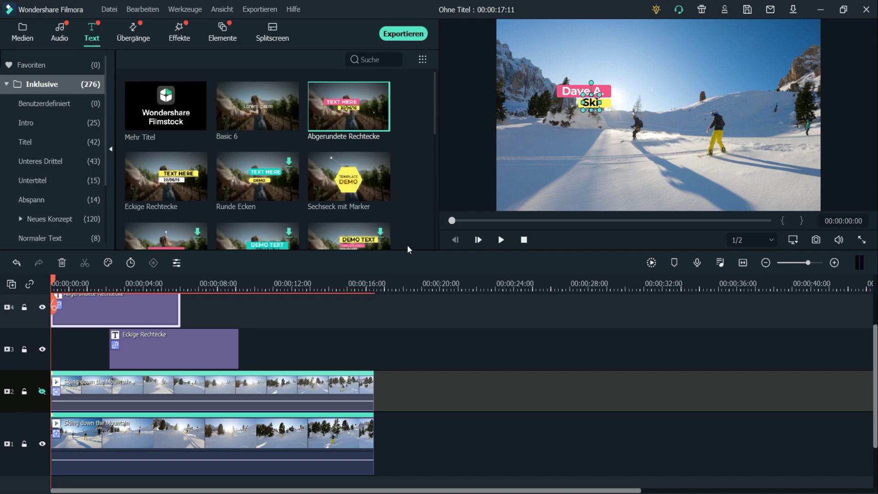
pyautogui.click(329, 405)
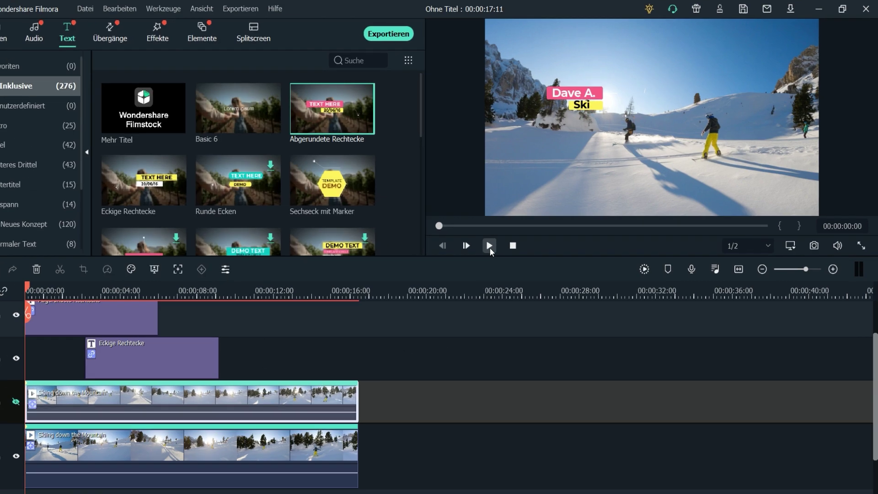
pyautogui.click(501, 240)
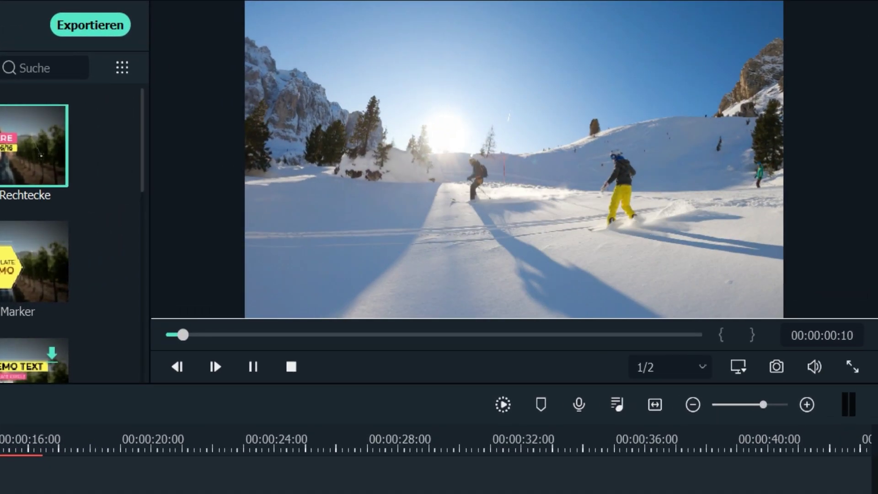